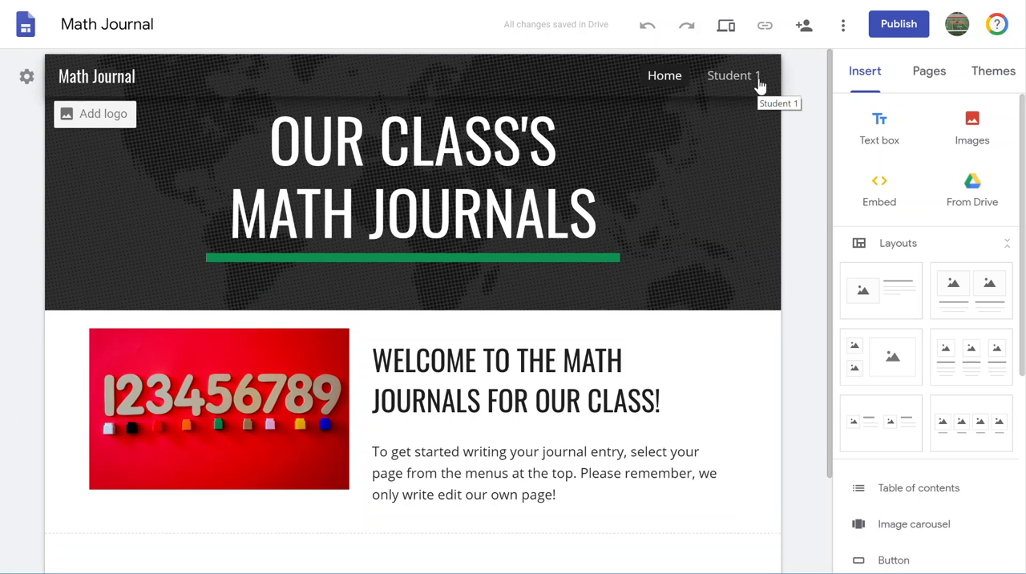
- On the Student 1 page, insert a text box below the header containing the date May 31, 2019
click(755, 84)
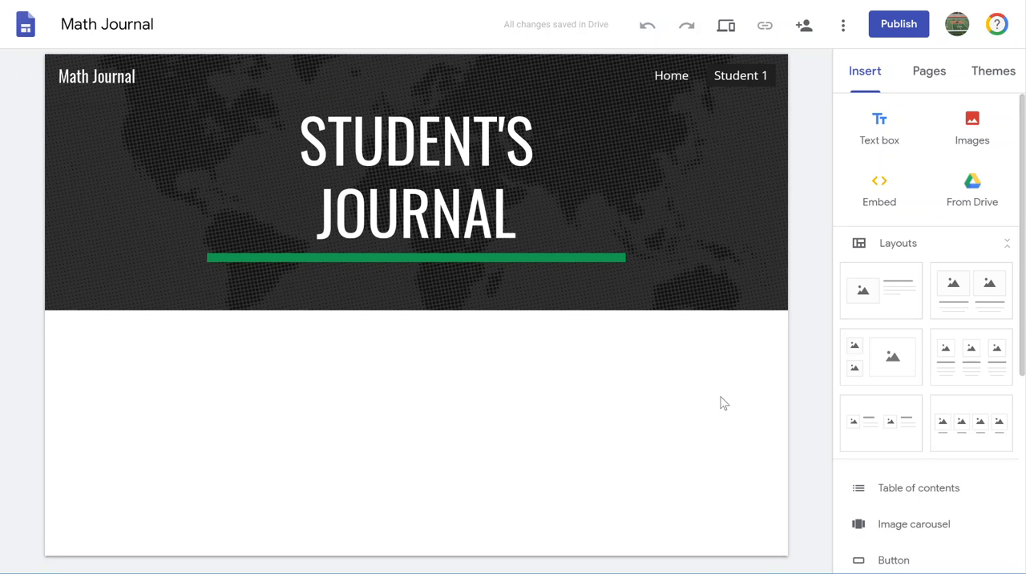
click(880, 129)
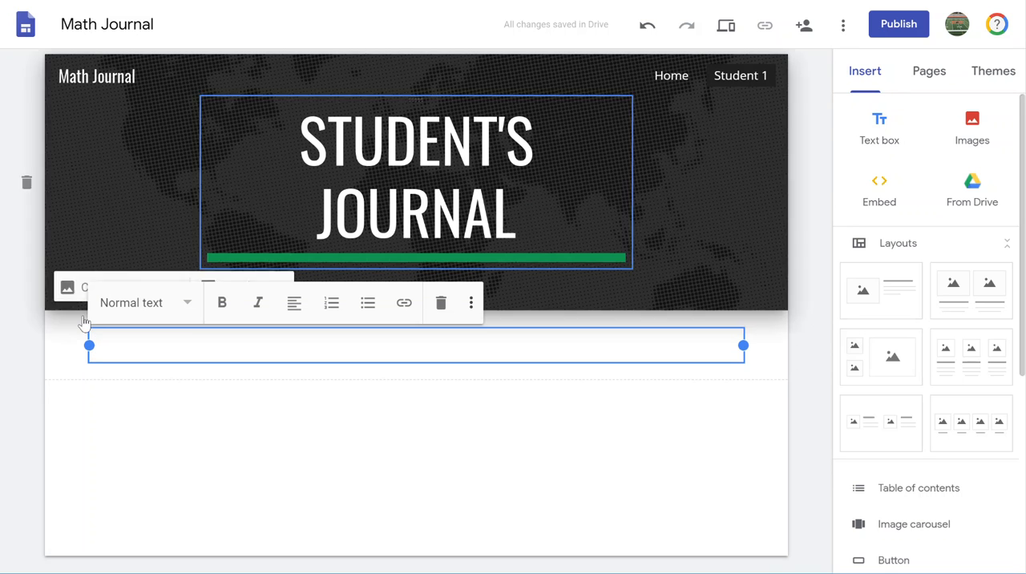
text(May 31, 2019)
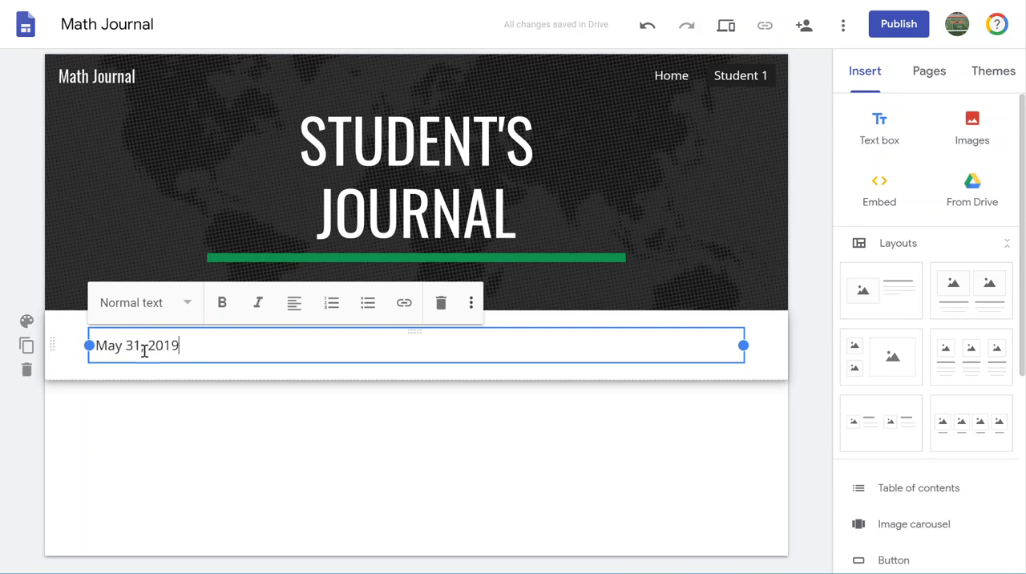
- Make the date May 31, 2019 bold and start a new line below it in regular weight
drag(181, 347, 98, 339)
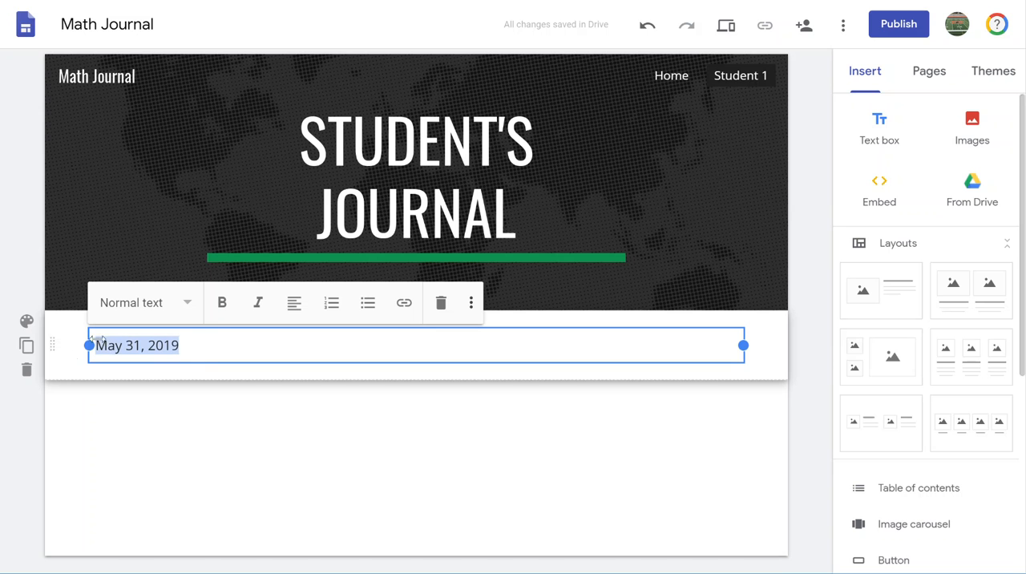
click(222, 302)
click(196, 345)
key(Return)
click(220, 302)
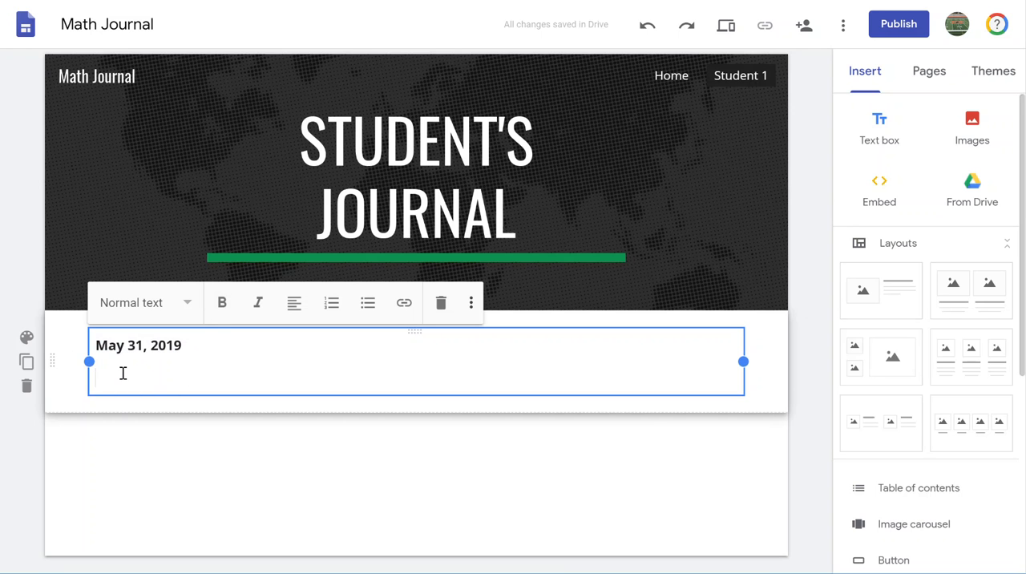
- Below the date, write "You might write about something you just learned in math."
text(You might write about something )
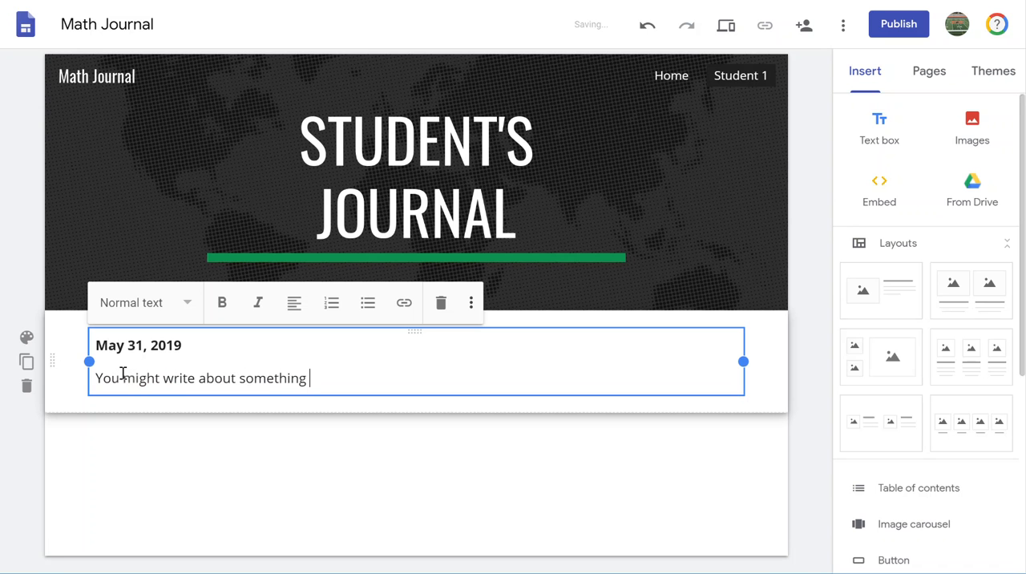
text(you just learne)
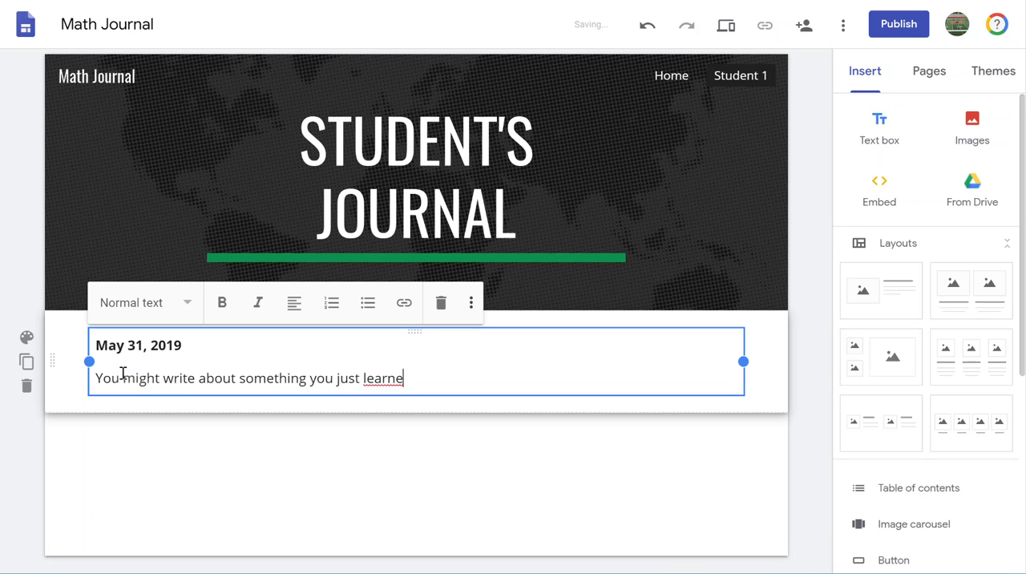
text(d in math. Maybe, your teacher will give you a topic an)
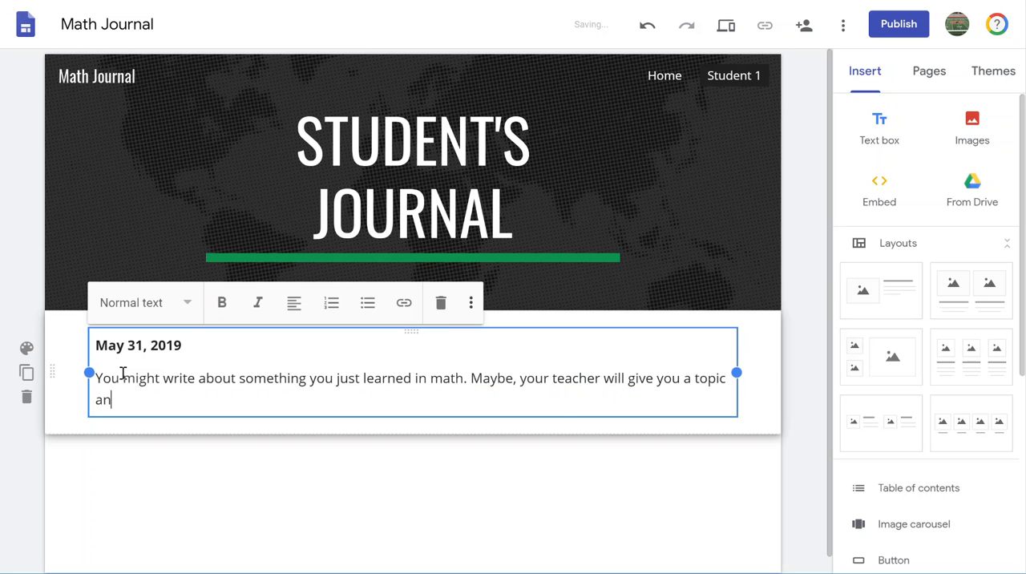
text(d ask you to write about it. ma)
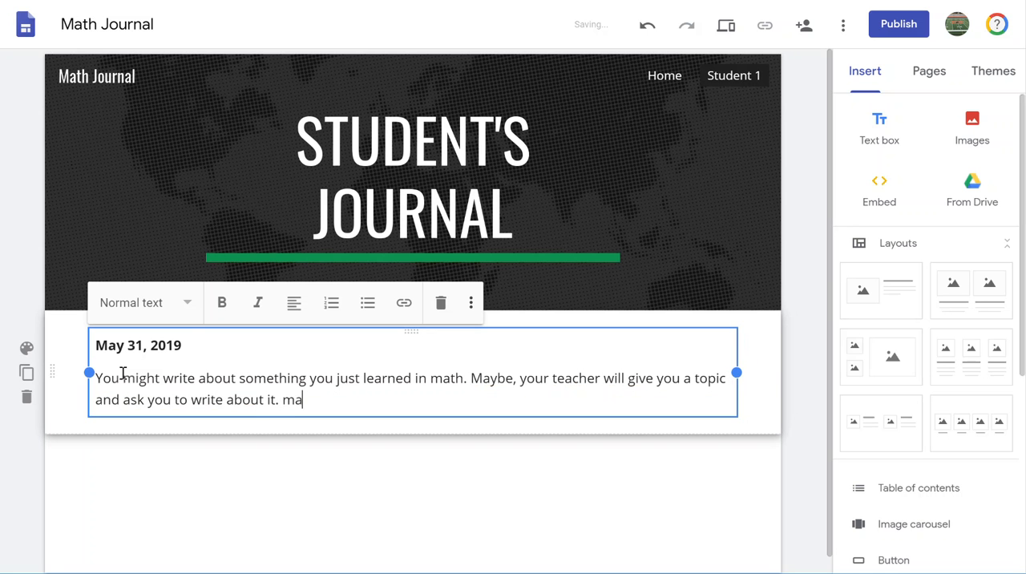
text(Maybe you will write abo)
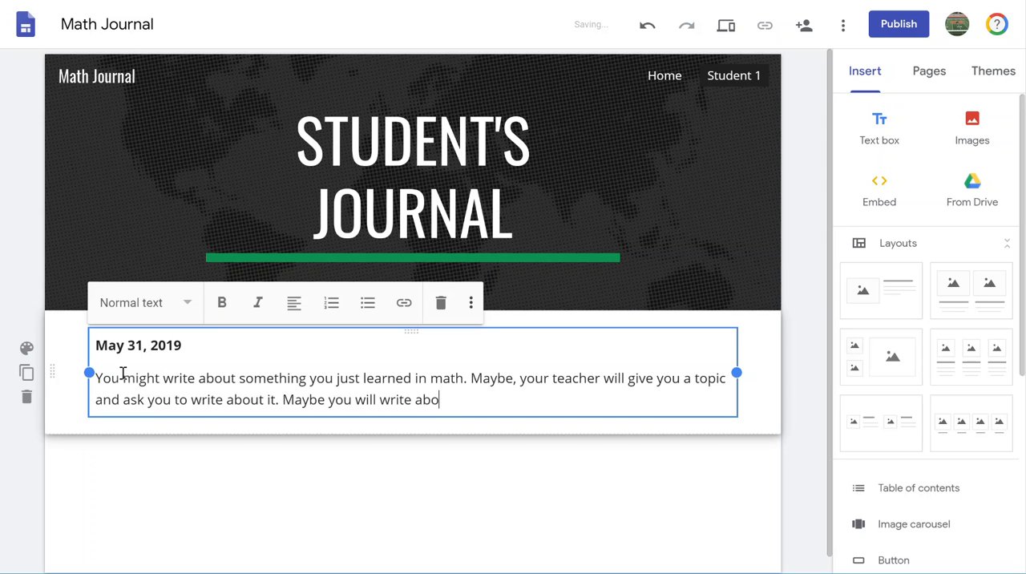
text(ut your favori)
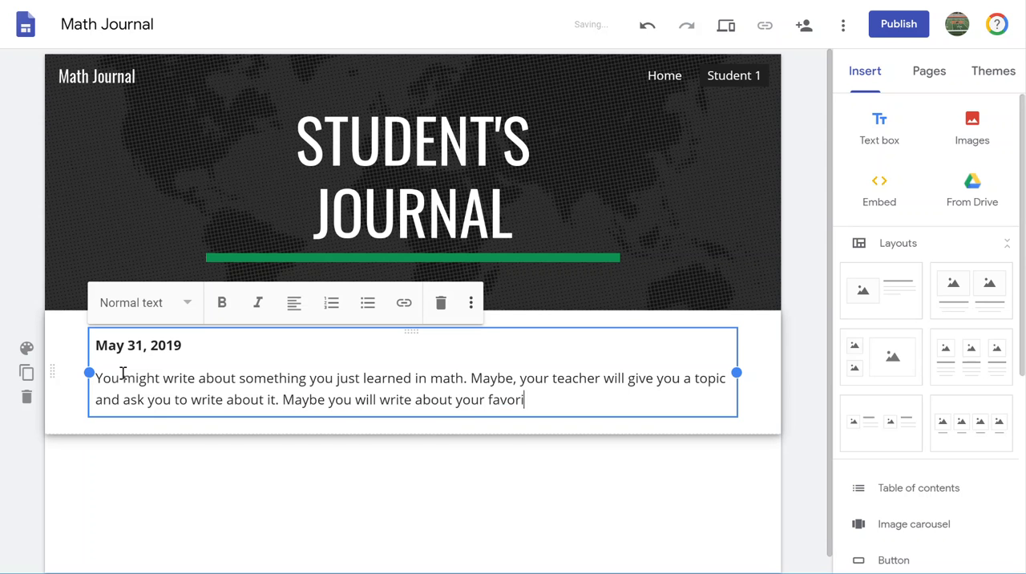
text(te thing in math for the year.)
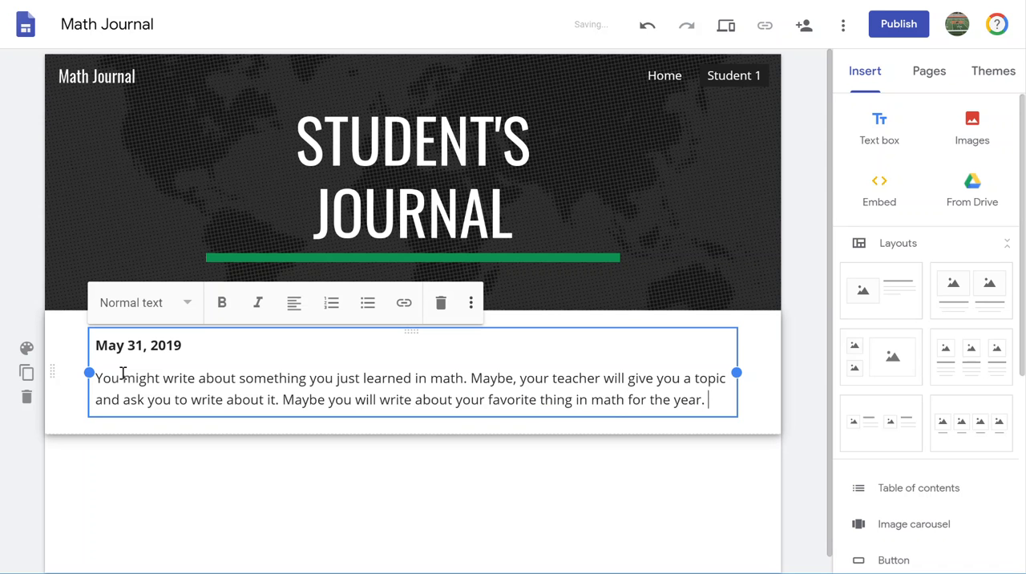
text( Perhaps, you will)
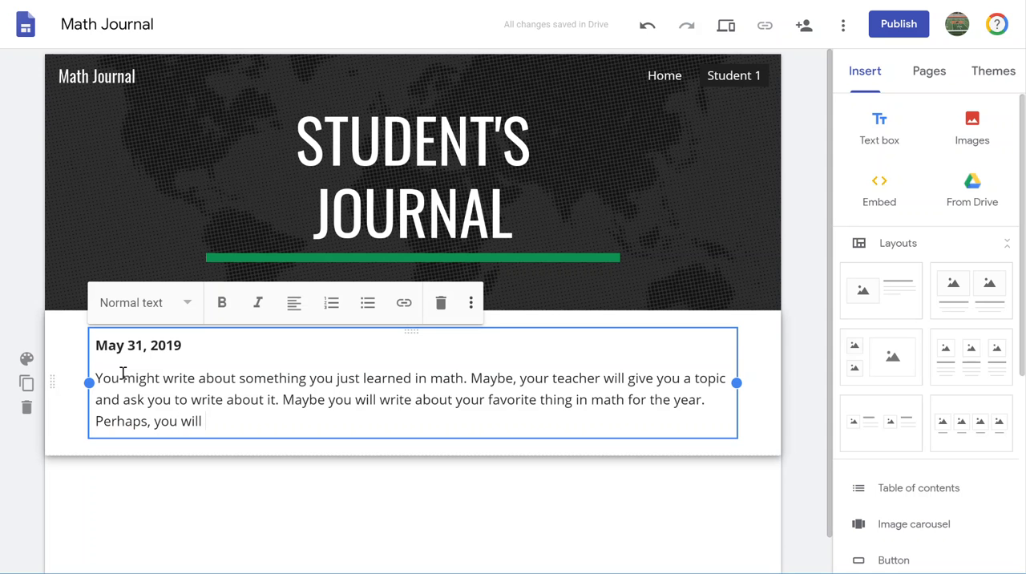
text( explain a new concept you learned.)
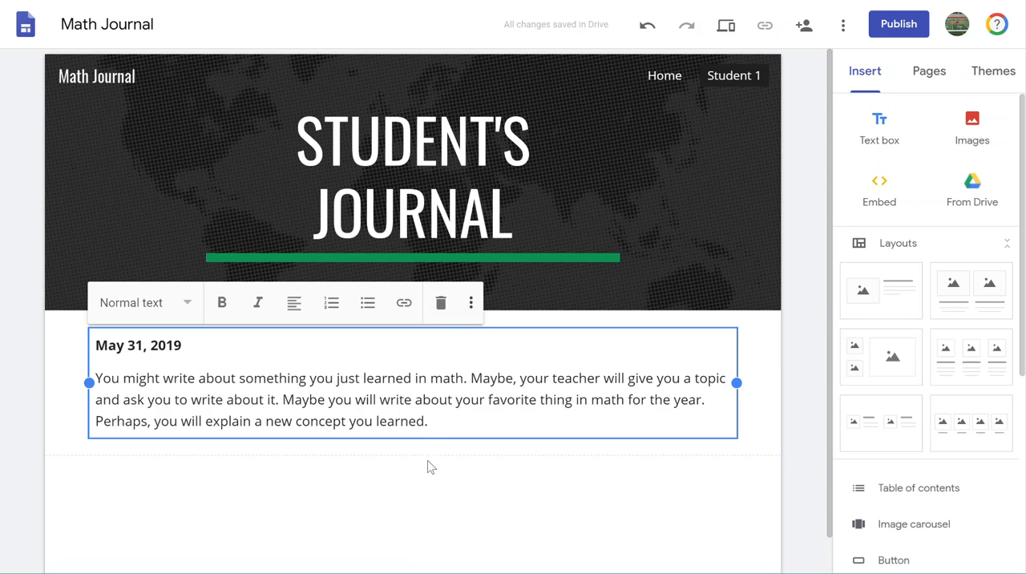
- Finish the entry with "Perhaps, you will explain a new concept you learned." and deselect the text box
click(432, 481)
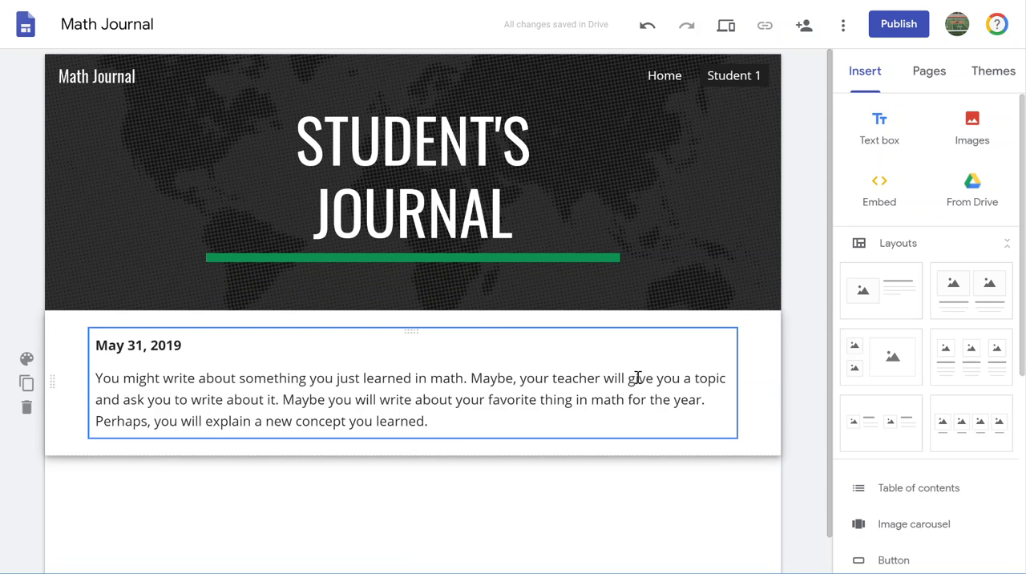
- Look through the available insert options for content that can accompany the journal entry
scroll(944, 326, down, 4)
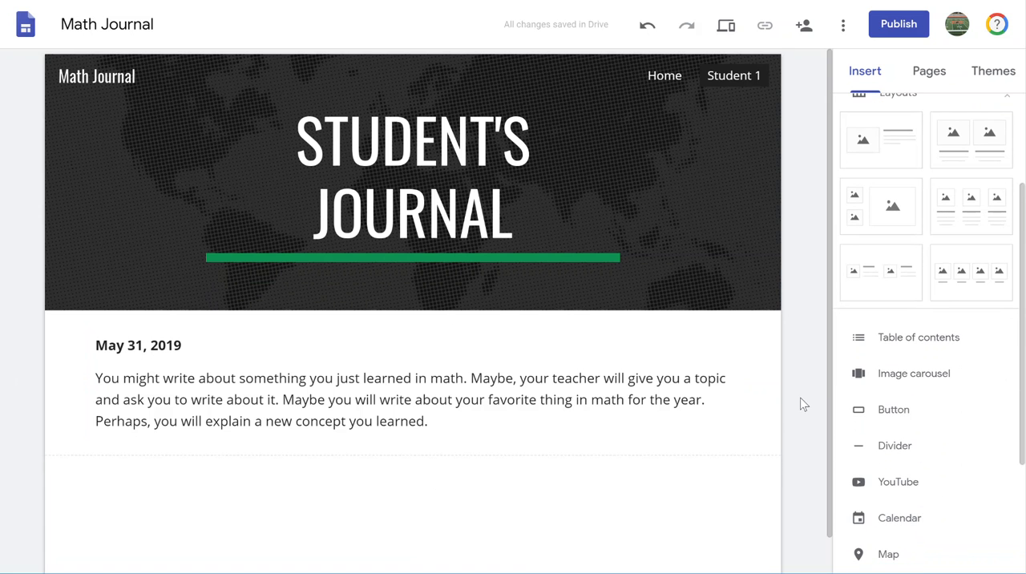
scroll(781, 417, down, 1)
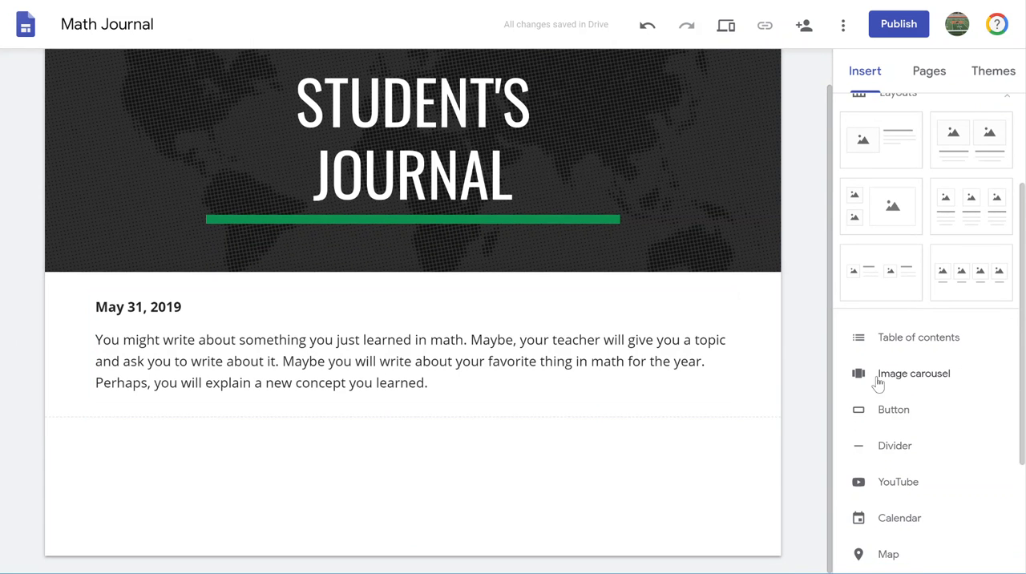
scroll(897, 320, down, 2)
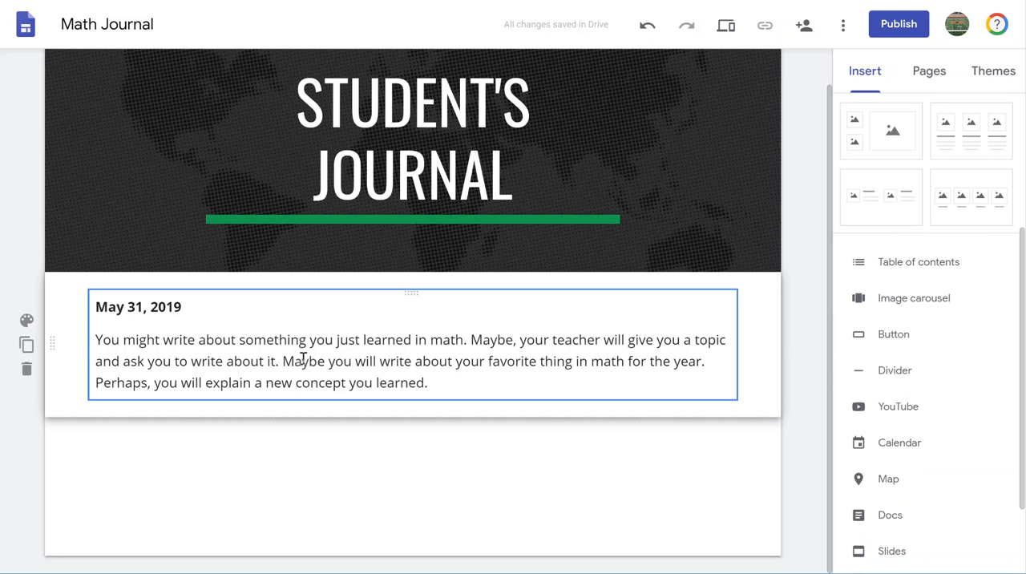
click(450, 381)
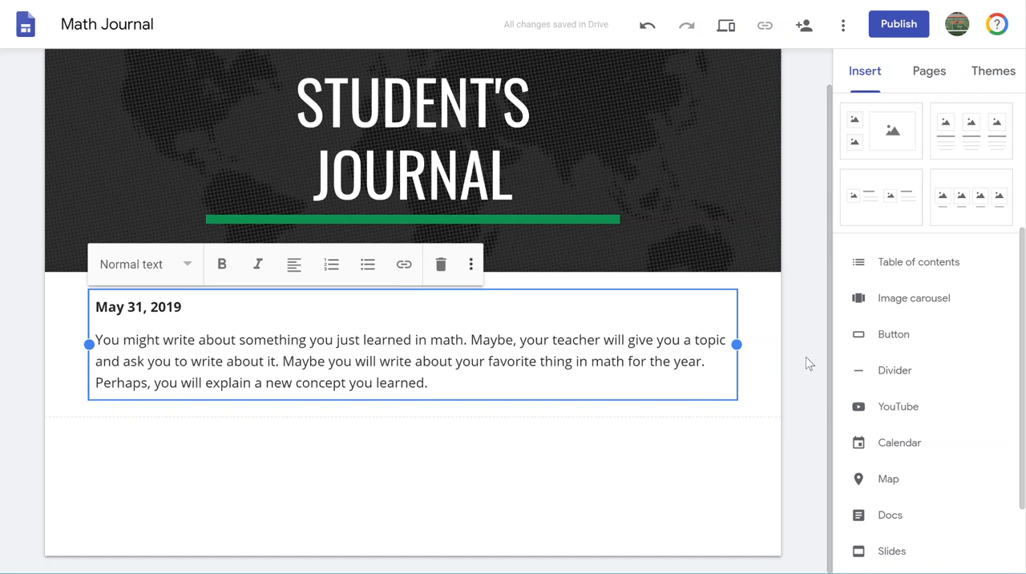
click(817, 403)
scroll(883, 388, down, 3)
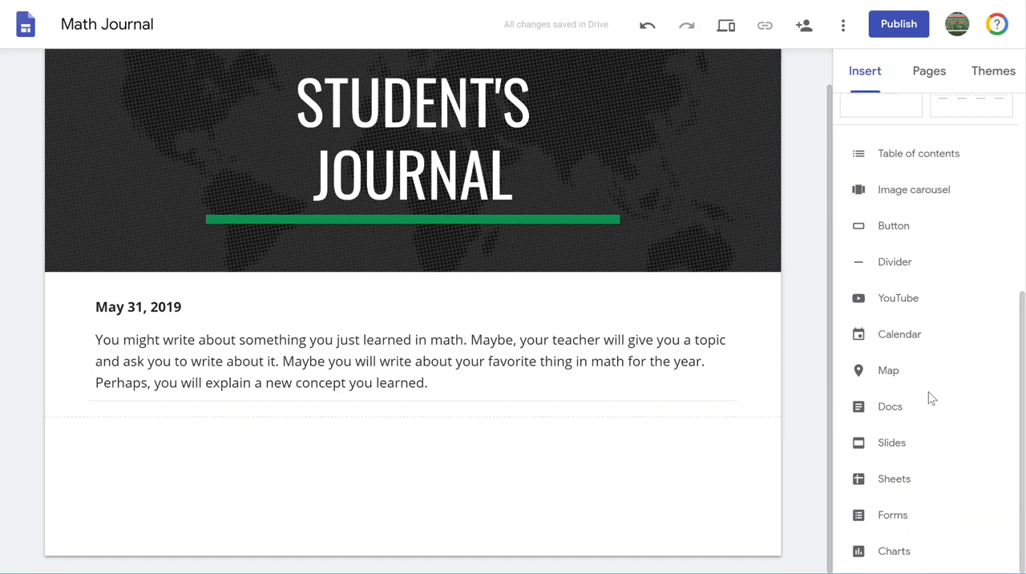
scroll(909, 282, up, 5)
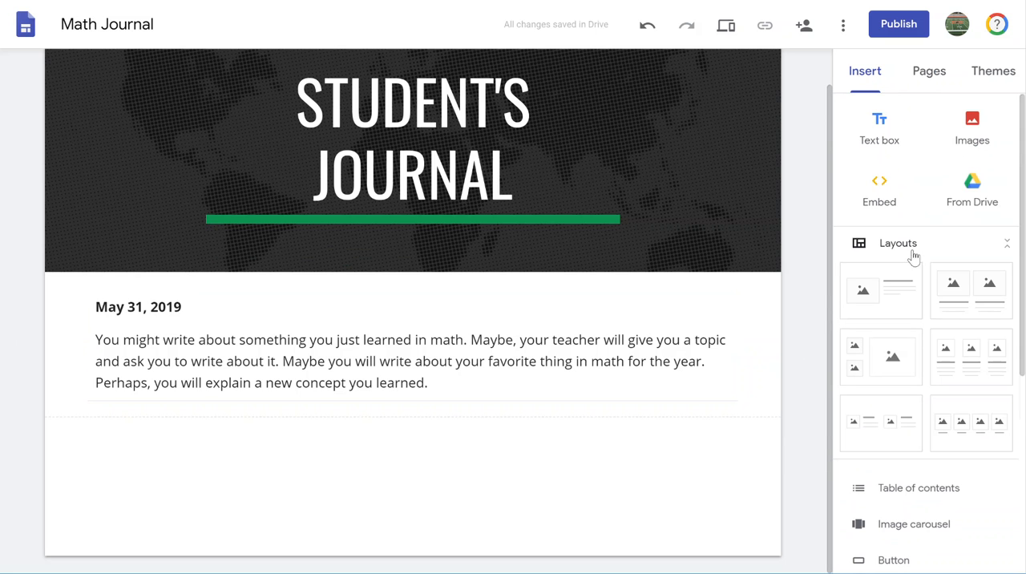
- Insert the Scratch with Language Arts Slides presentation from Drive and centre it below the May 31, 2019 entry
scroll(914, 277, down, 1)
scroll(915, 278, down, 5)
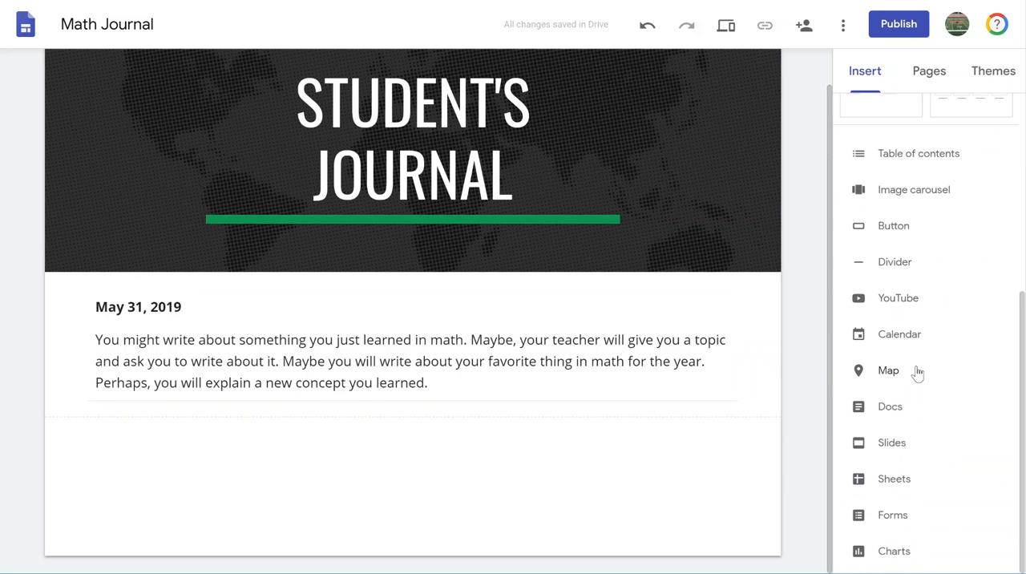
click(891, 451)
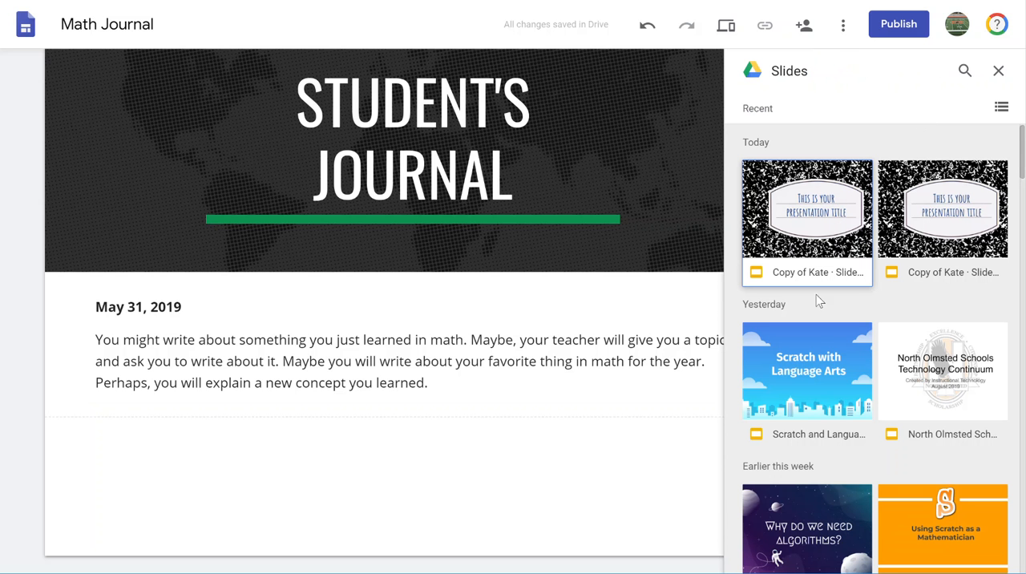
click(810, 369)
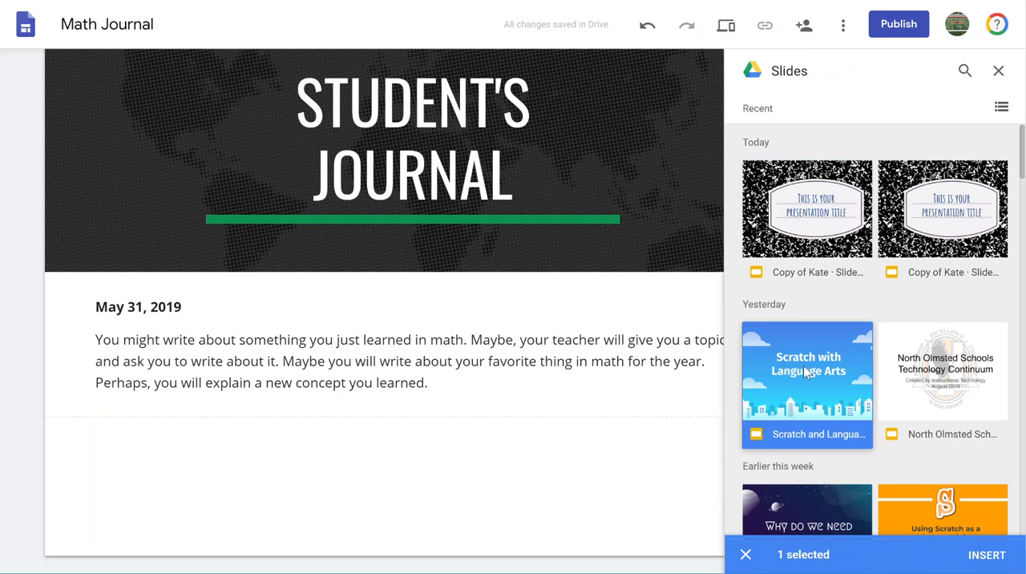
click(1004, 561)
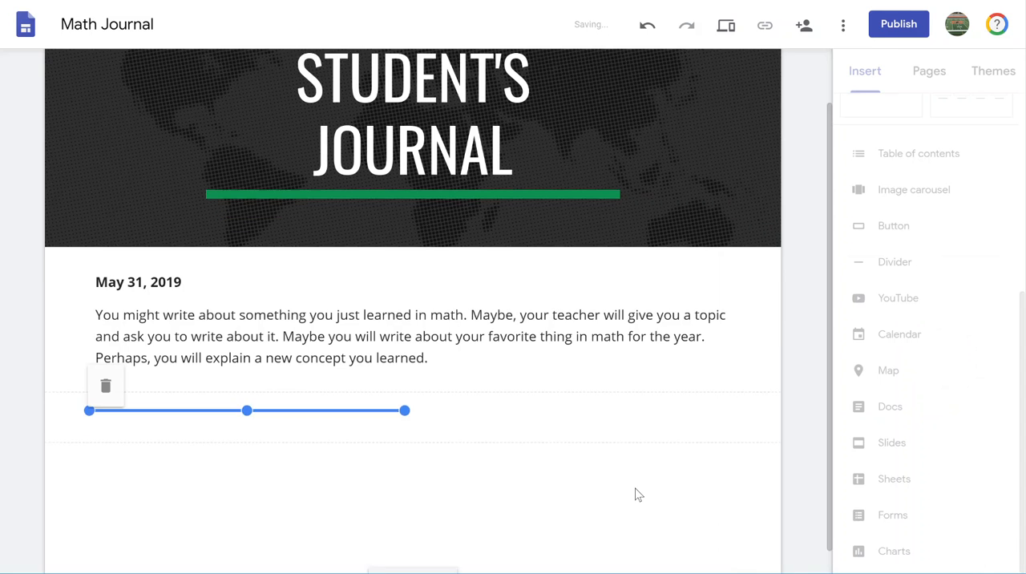
drag(232, 310, 455, 303)
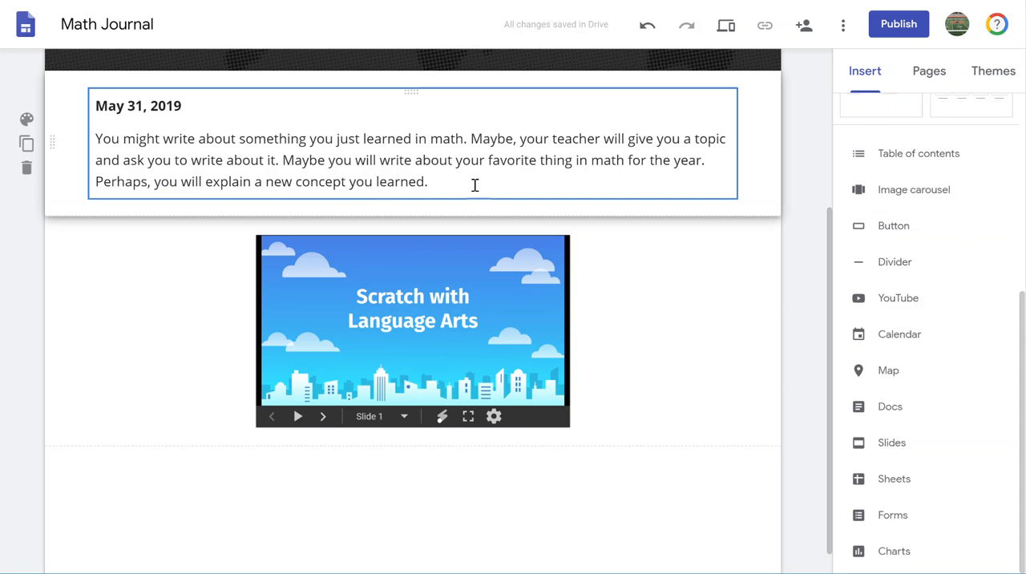
- Search YouTube for "division" videos that could be embedded, and leave the video picker without inserting one
click(897, 298)
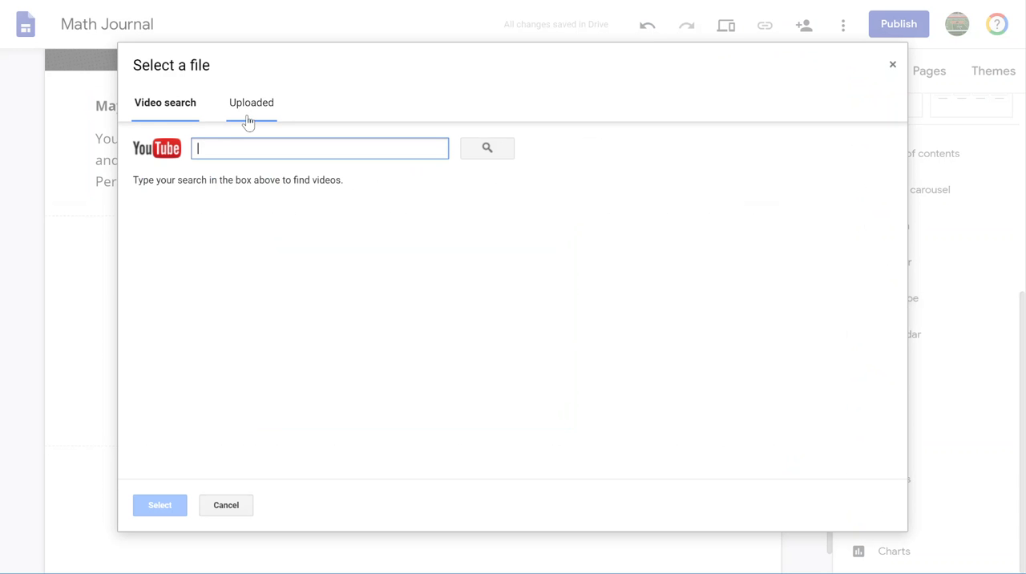
text(division)
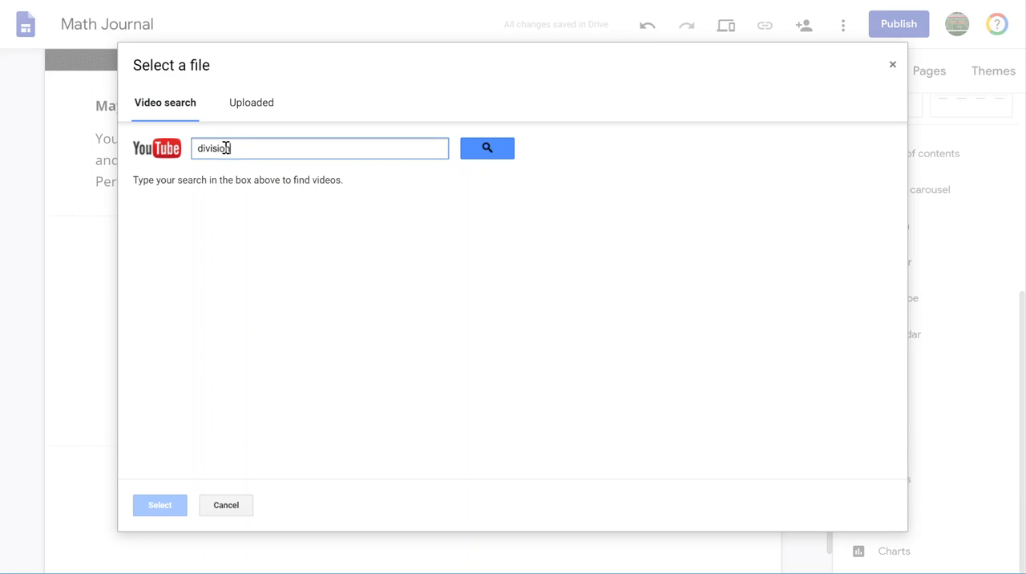
key(Return)
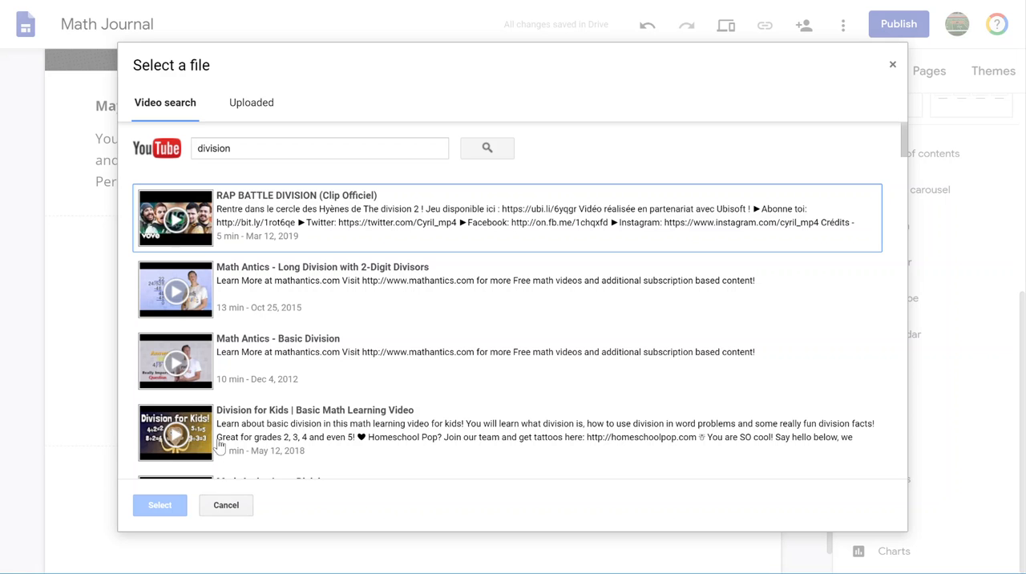
click(227, 507)
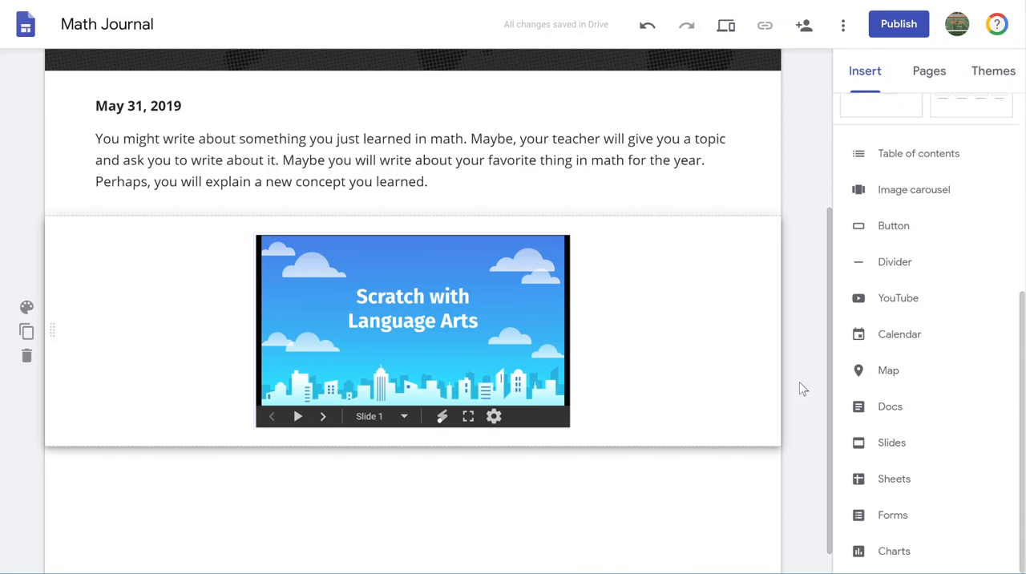
- Insert a new empty text box below the embedded presentation on the student's journal page
scroll(820, 384, up, 5)
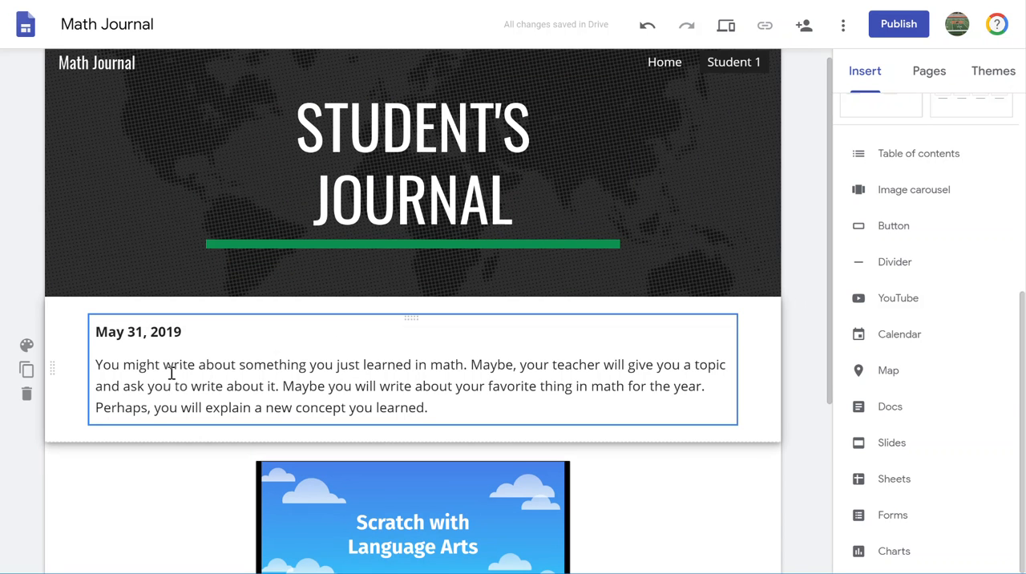
scroll(169, 375, down, 2)
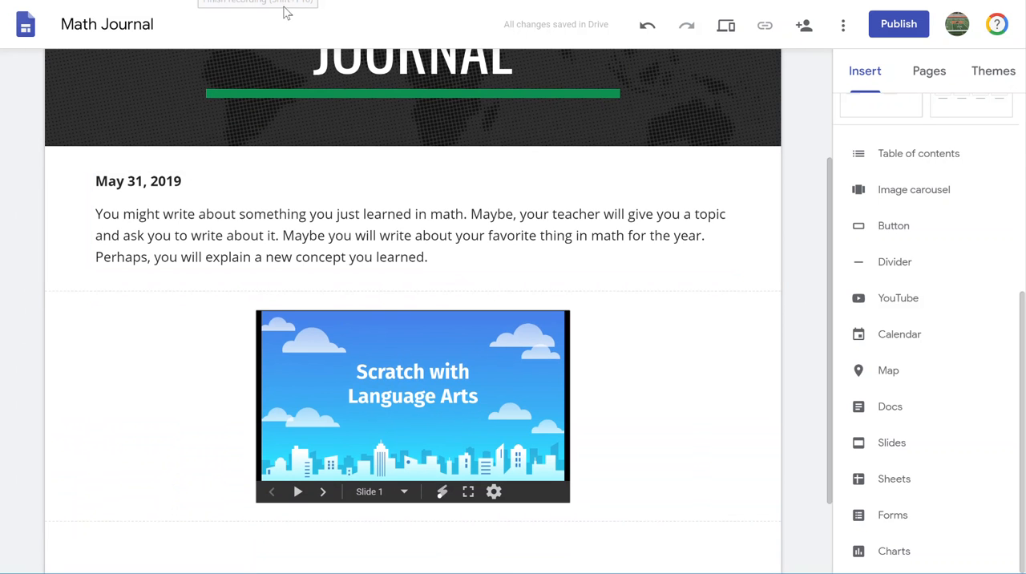
scroll(727, 381, down, 3)
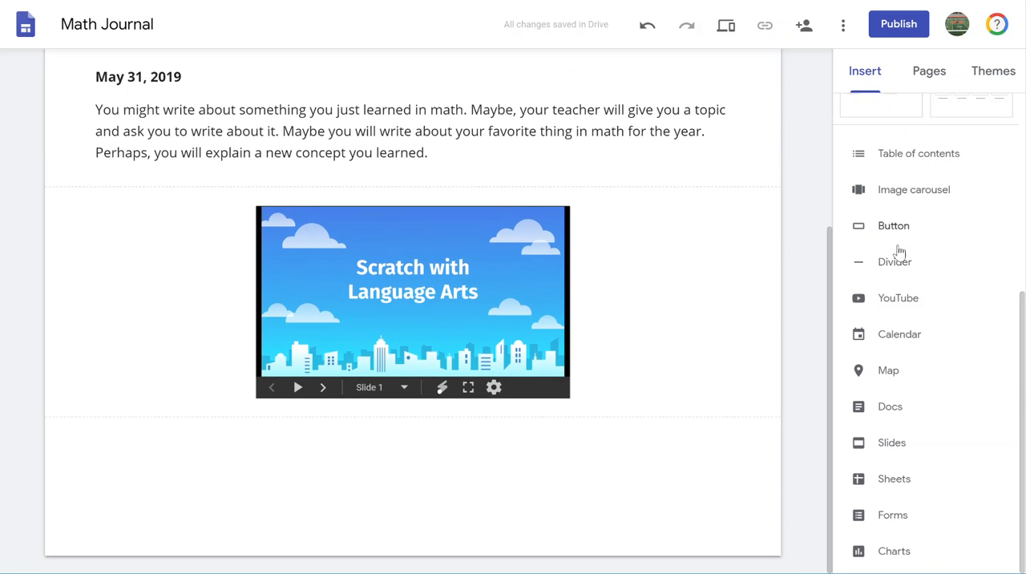
scroll(901, 252, up, 5)
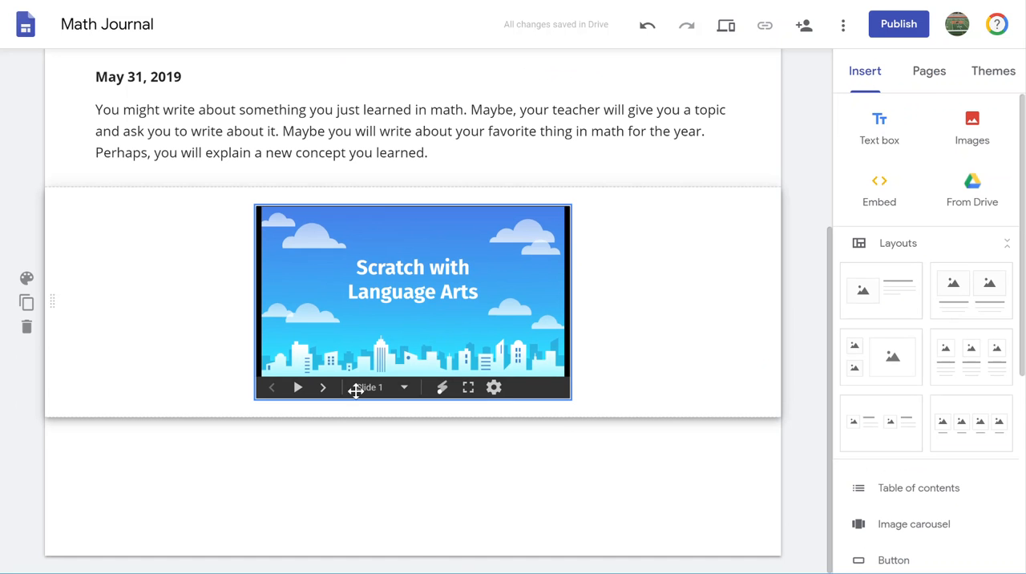
click(881, 134)
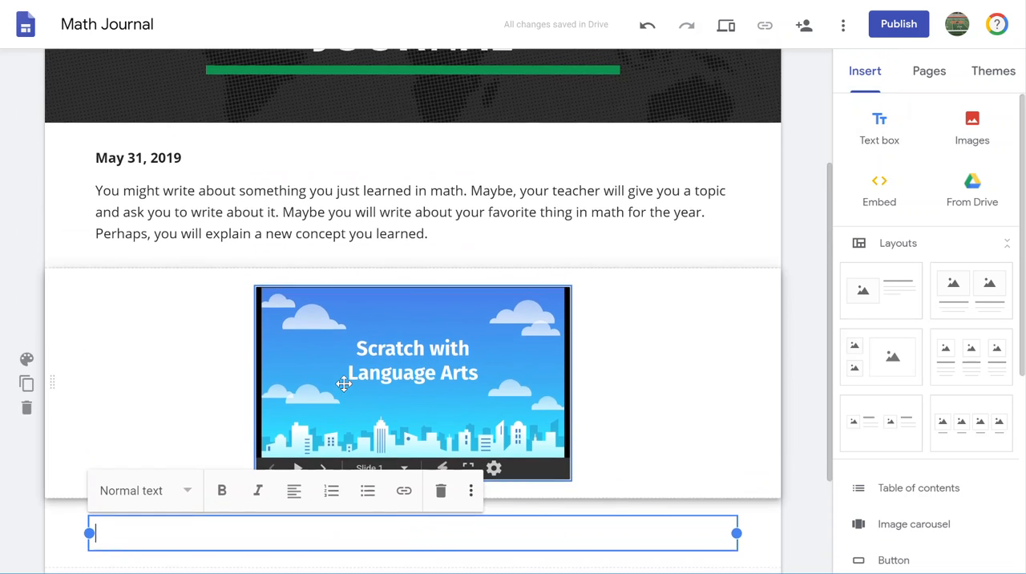
- Look through the text style and alignment options available for the empty text box below the embedded presentation
drag(53, 382, 70, 452)
click(218, 372)
click(121, 382)
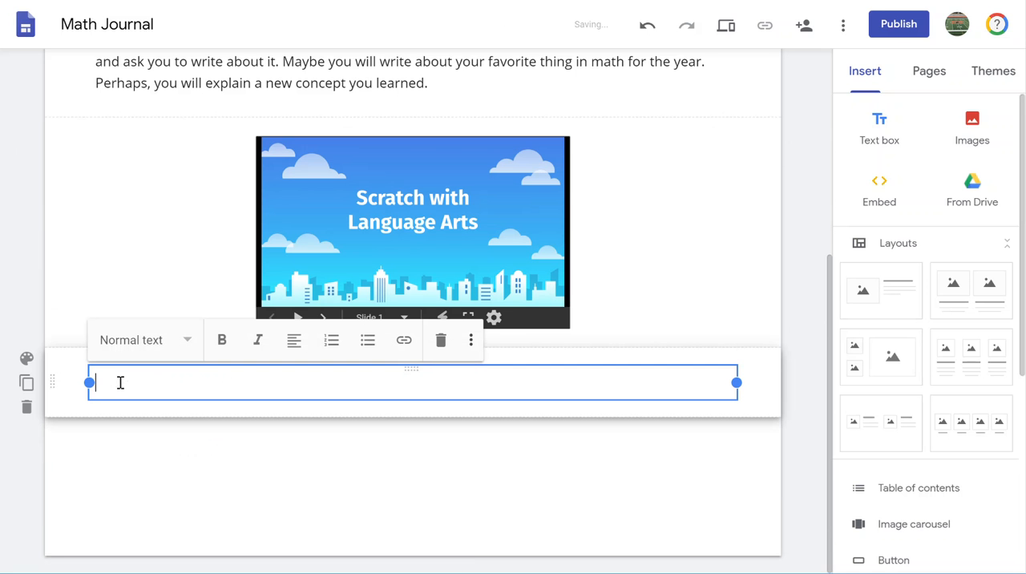
click(185, 340)
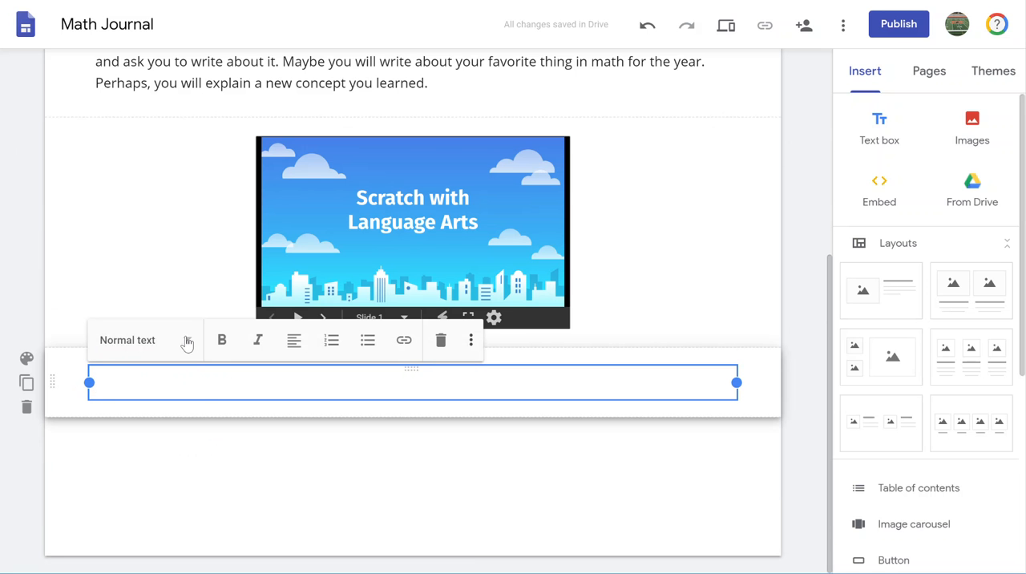
click(186, 341)
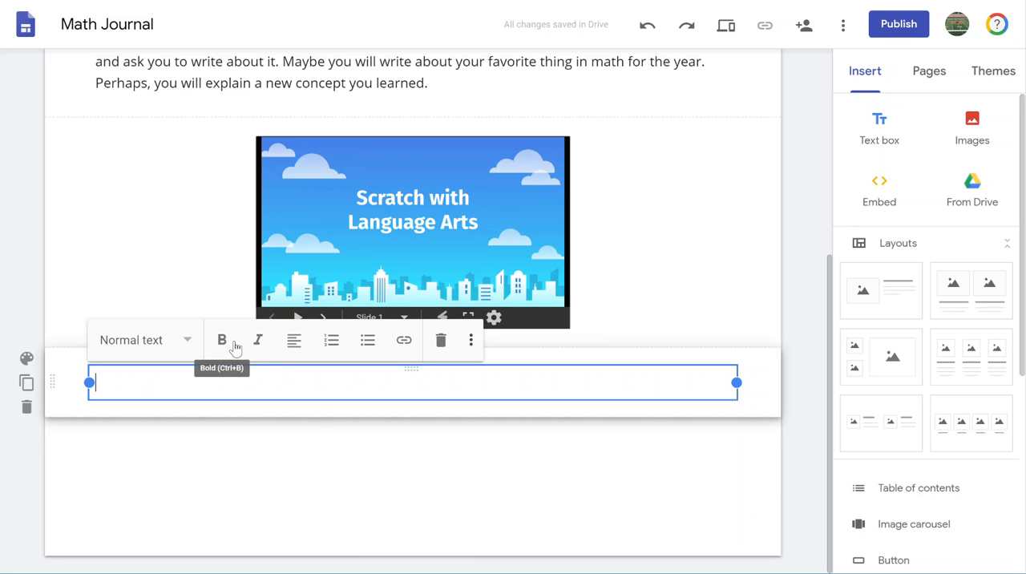
click(294, 341)
click(294, 342)
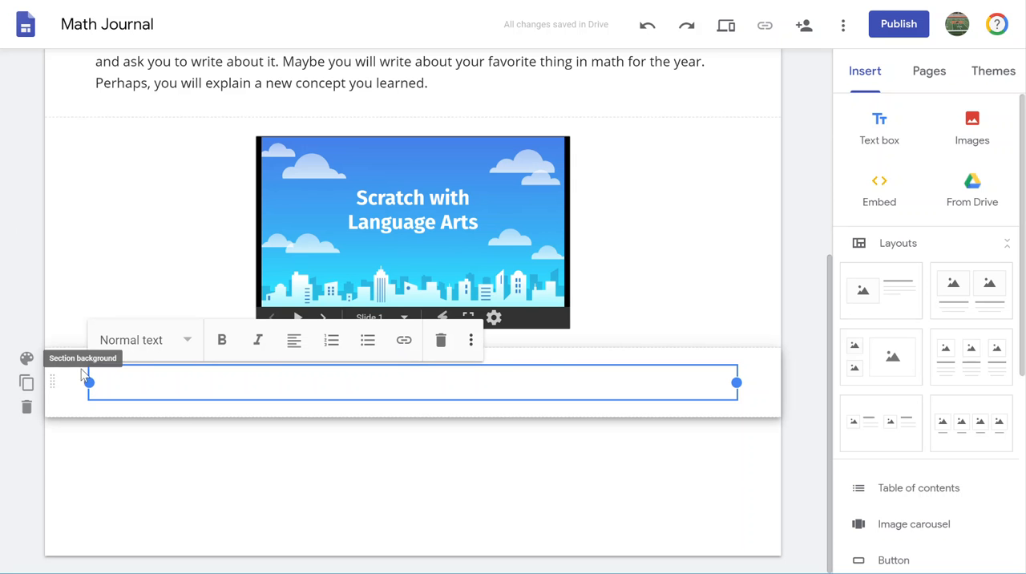
- Apply the Emphasis 2 section style to the empty text box's section and look at the image background option
click(26, 361)
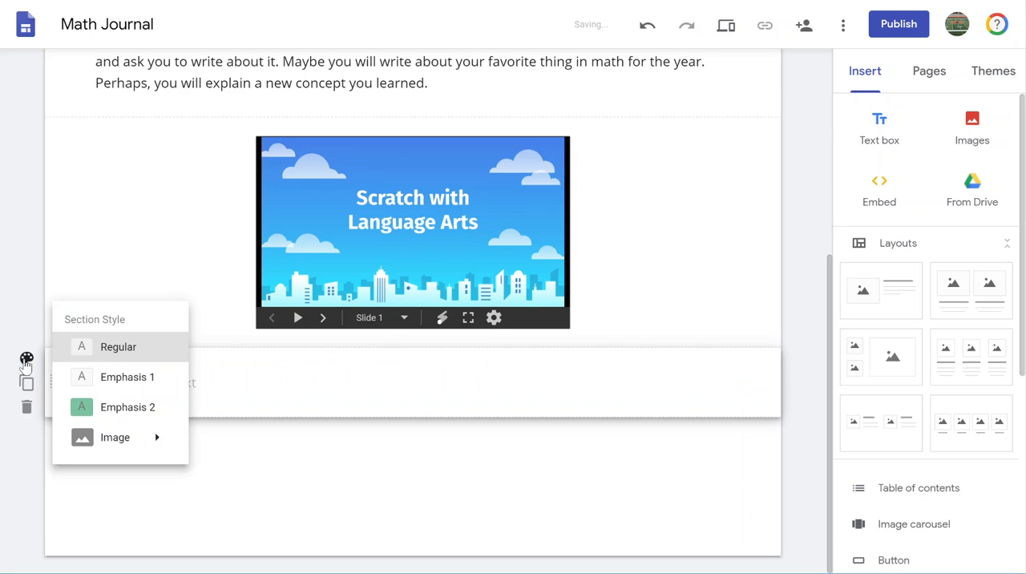
click(122, 408)
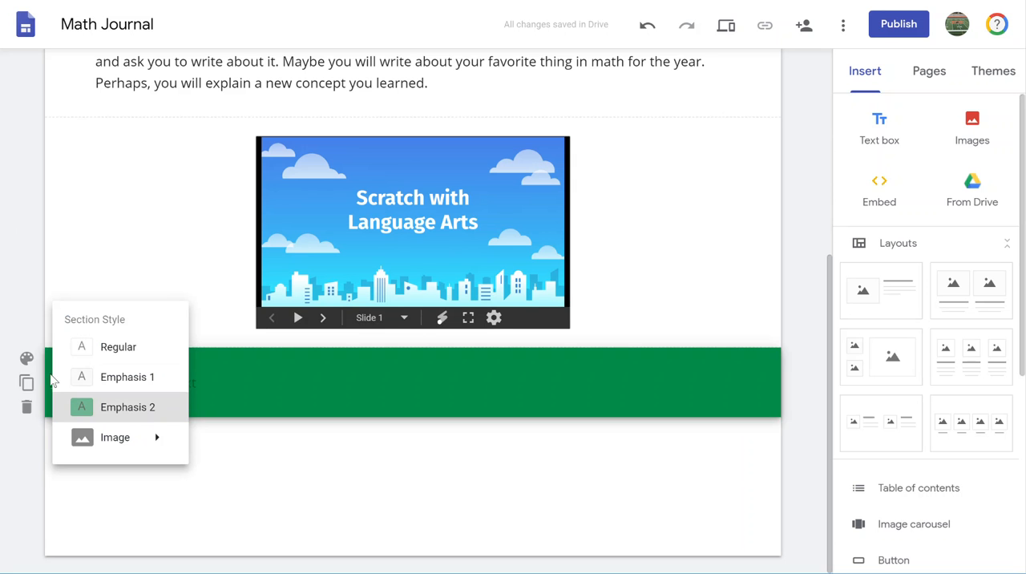
mouse_move(118, 441)
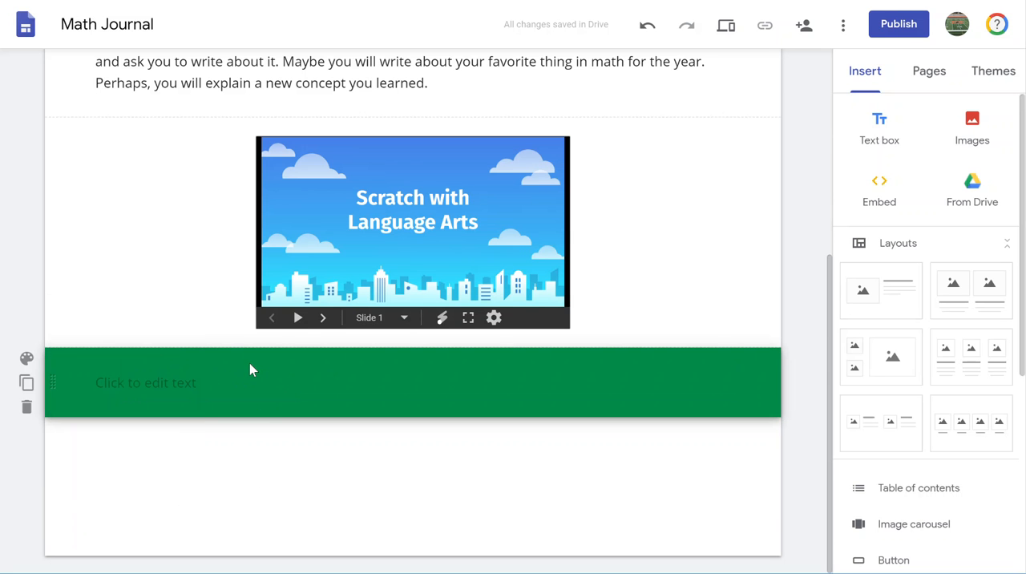
- Delete the empty text box below the embedded Scratch with Language Arts presentation
click(93, 387)
click(93, 387)
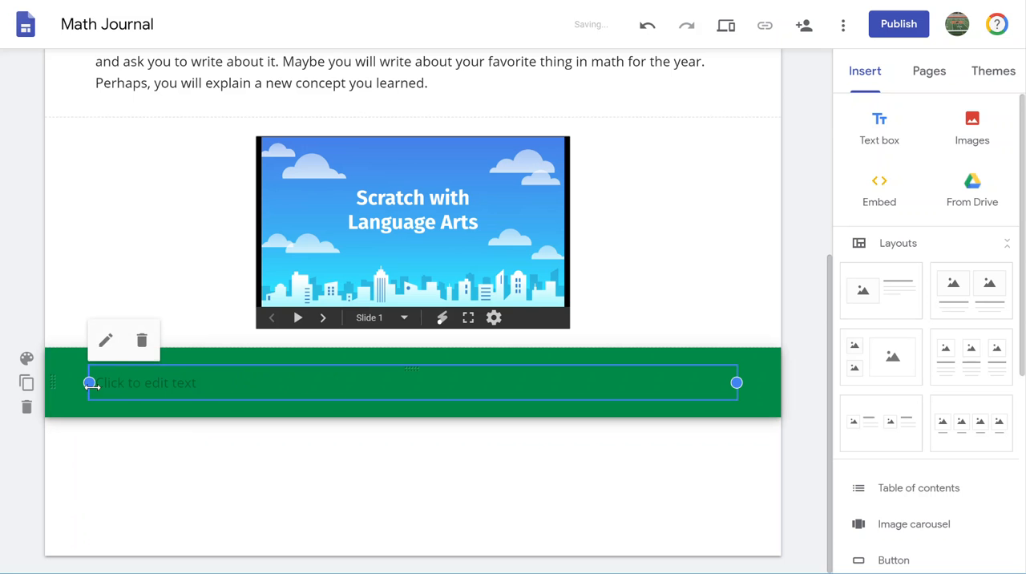
click(141, 343)
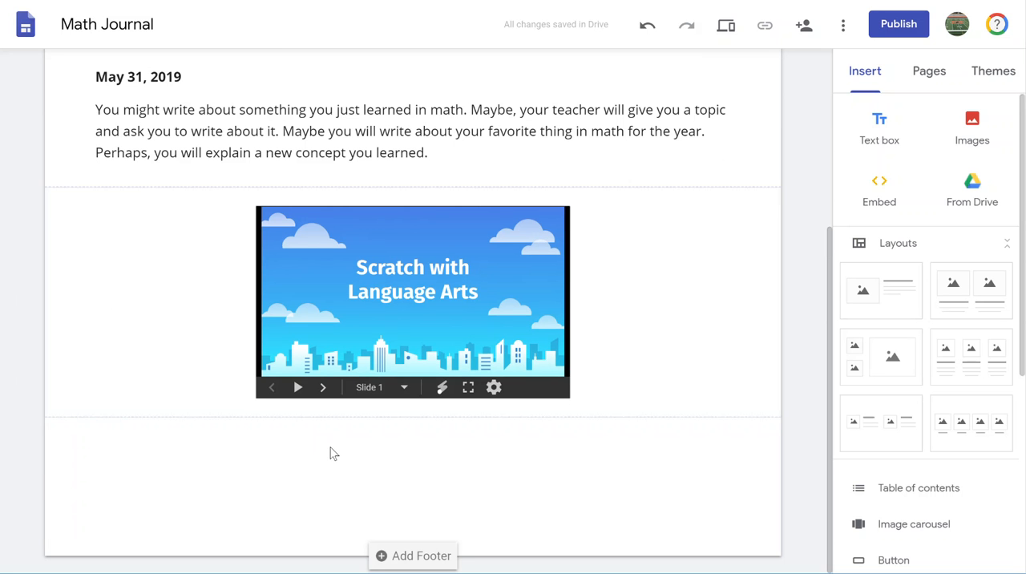